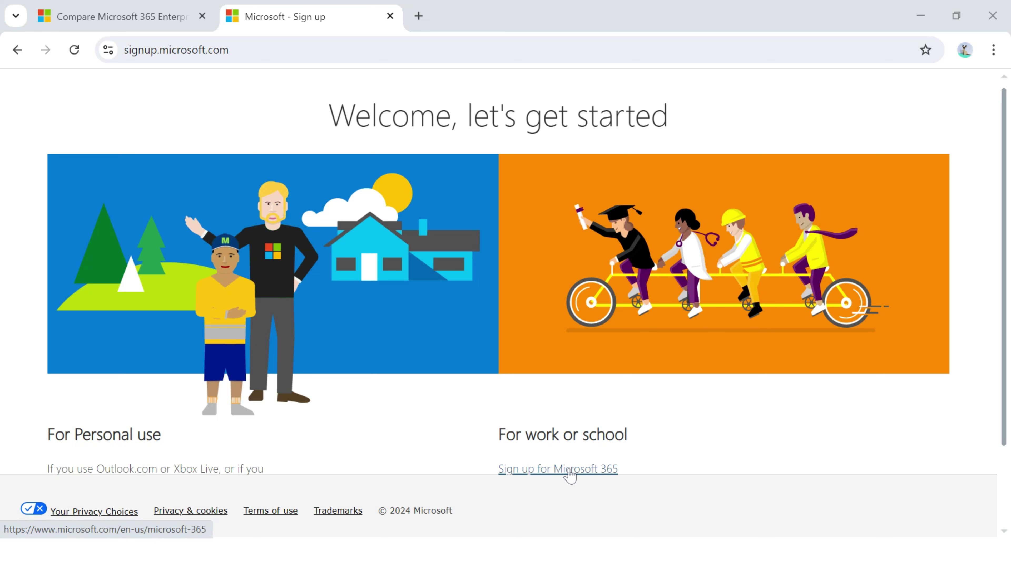
Step: Go to enterprise plans and pricing, showing E3 $33.75, E5 $54.75 and F3 $8.00 cards
left_click(570, 474)
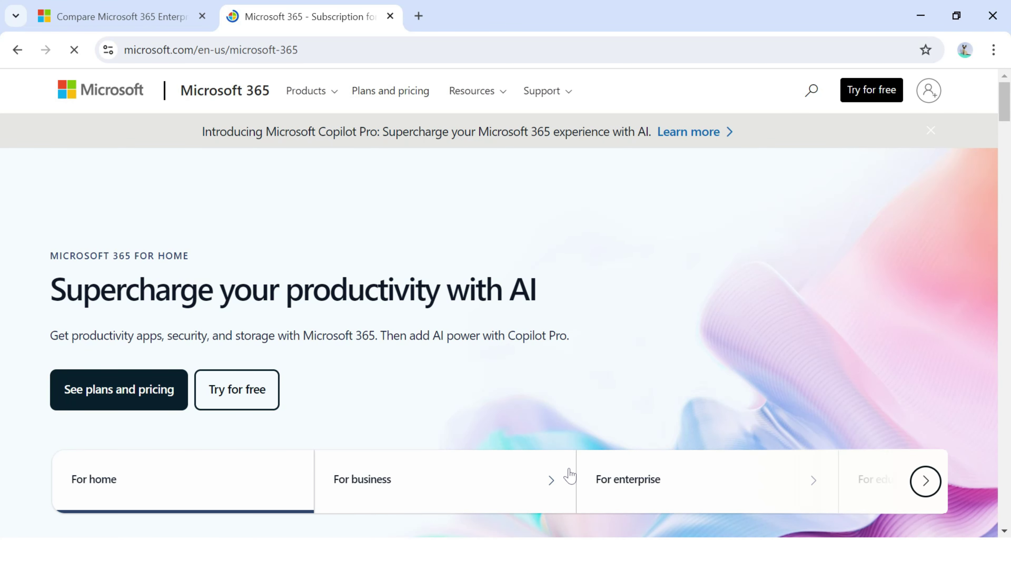
scroll(1007, 94, "down", 5)
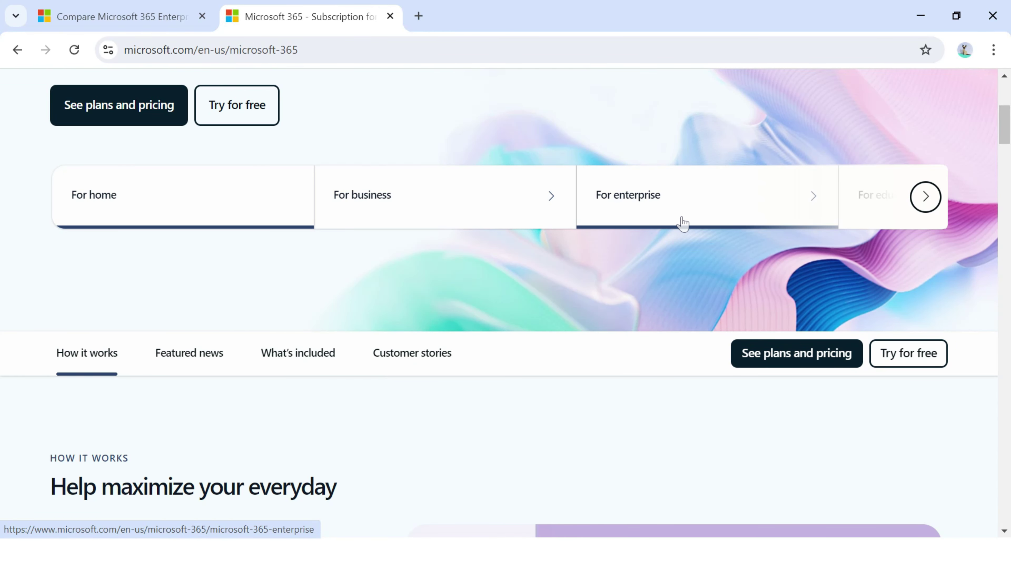
left_click(662, 209)
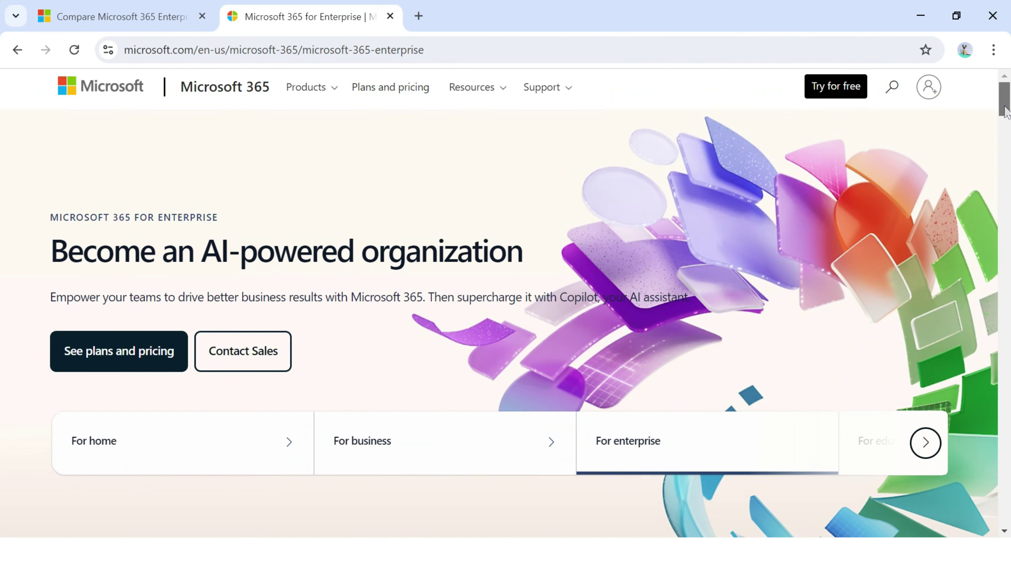
scroll(955, 160, "down", 6)
left_click(773, 246)
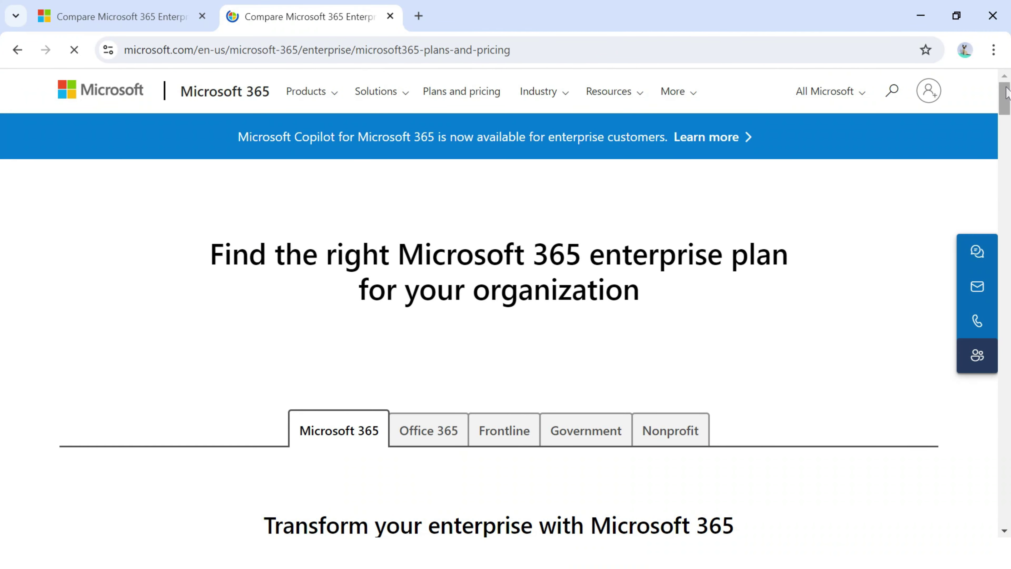
scroll(1007, 159, "down", 10)
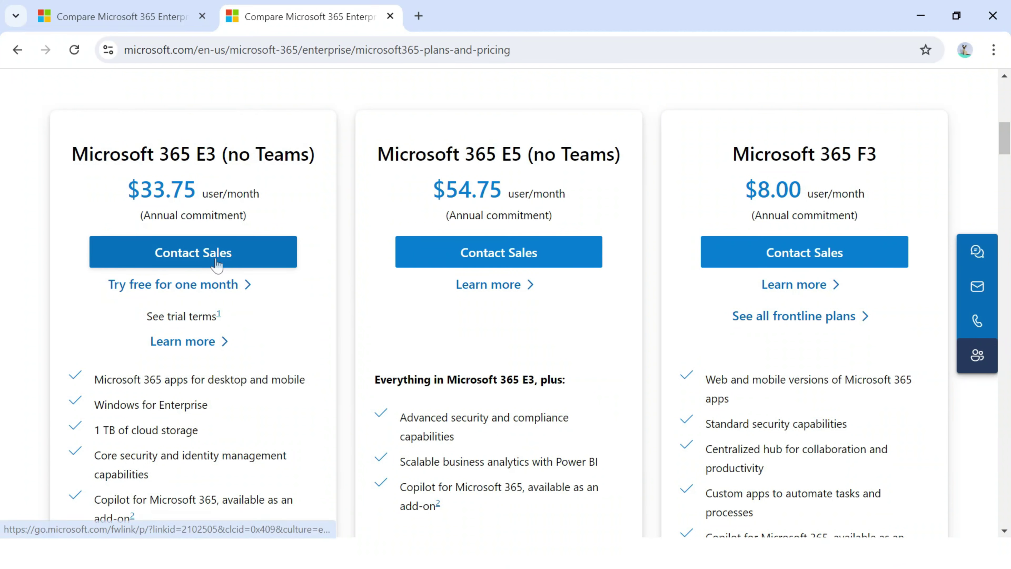
Step: Start the one-month free E3 (no Teams) trial with a work email and set up a new account
left_click(224, 290)
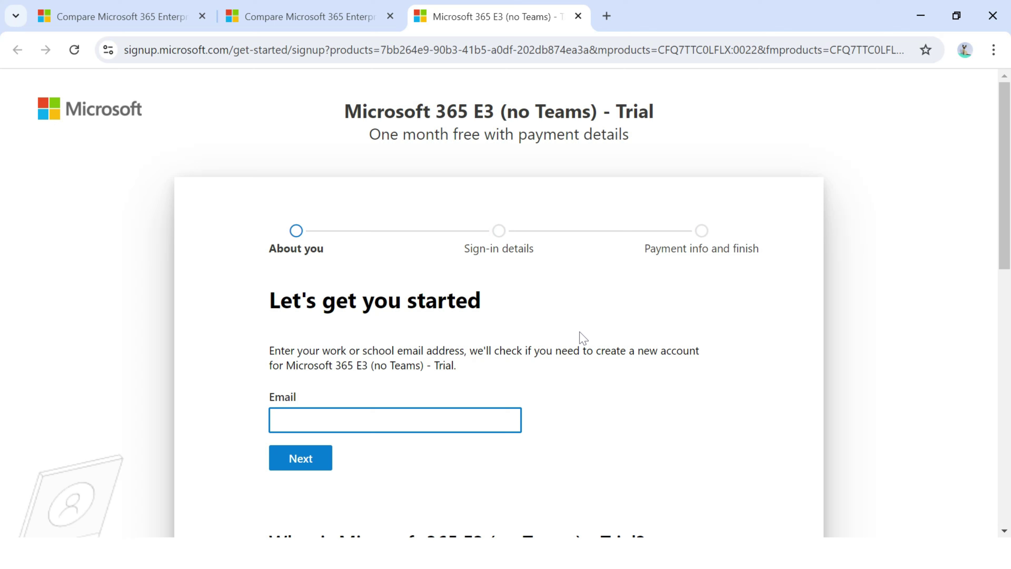
type("suneel")
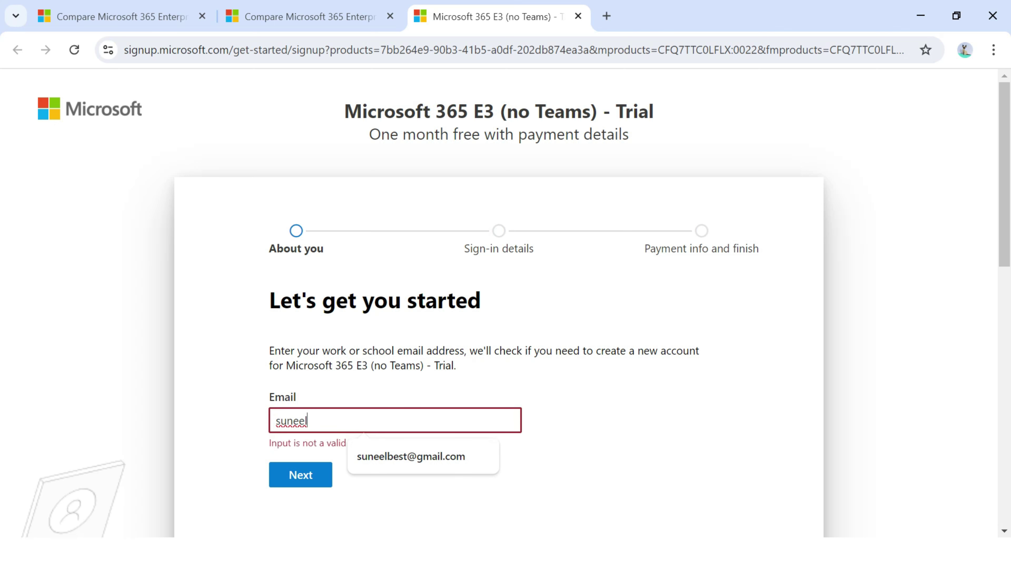
left_click(441, 463)
left_click(330, 471)
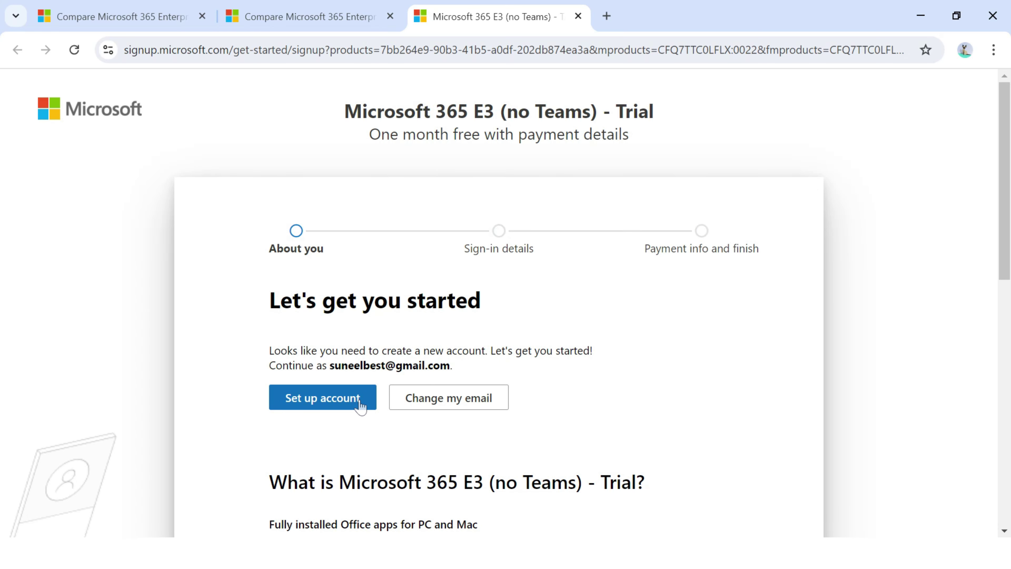
left_click(360, 404)
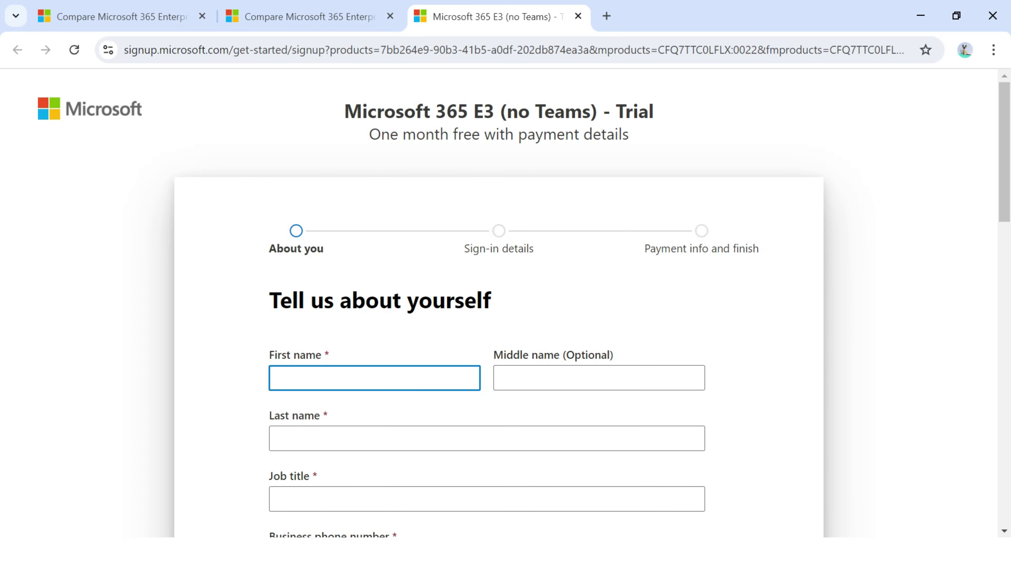
Step: Enter the user's first and last name and job title Consultant
left_click(611, 372)
left_click(506, 436)
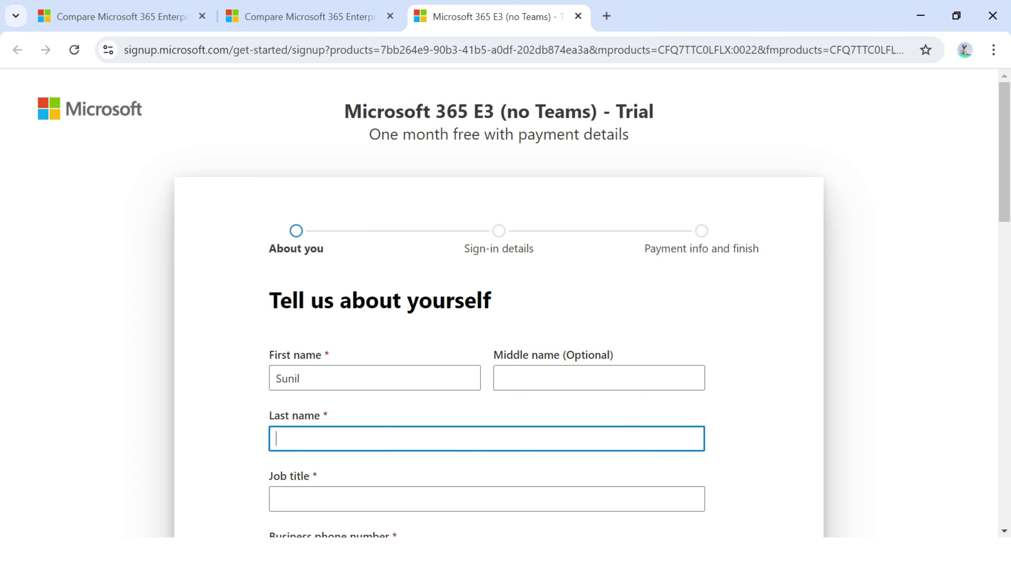
left_click(486, 498)
left_click(487, 438)
type("Ricci")
key("BackSpace")
key("BackSpace")
key("BackSpace")
type("aina")
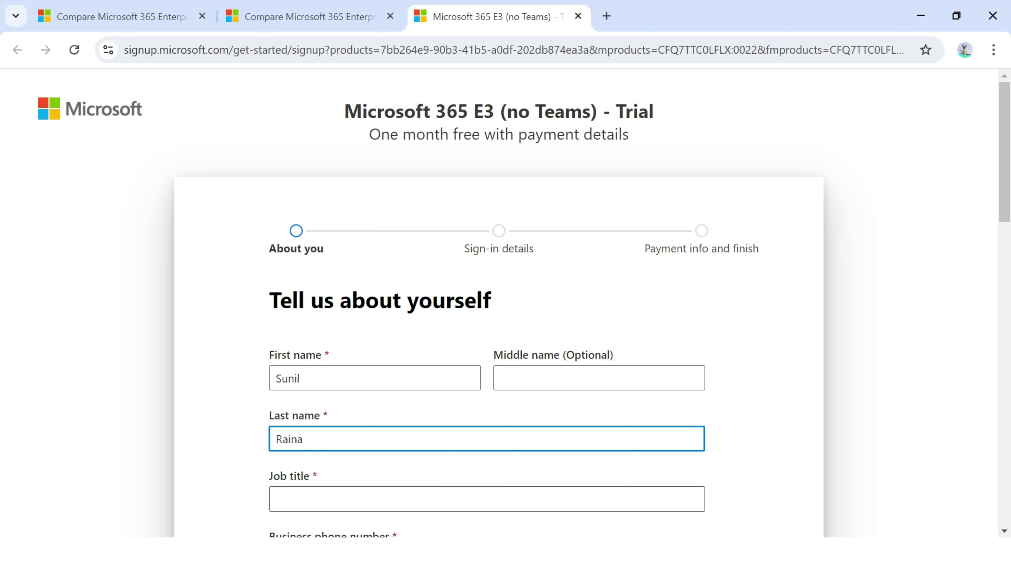
left_click(486, 499)
type("Cons")
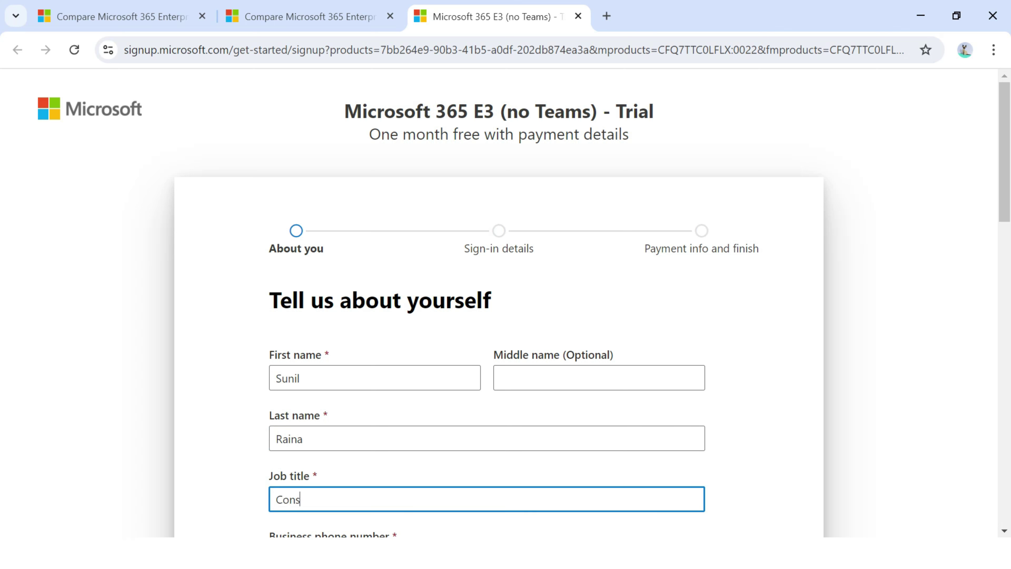
type("ultant")
Step: Fill in the business phone number, company name Easy365Learning and company size 1000+ people
scroll(1009, 175, "down", 3)
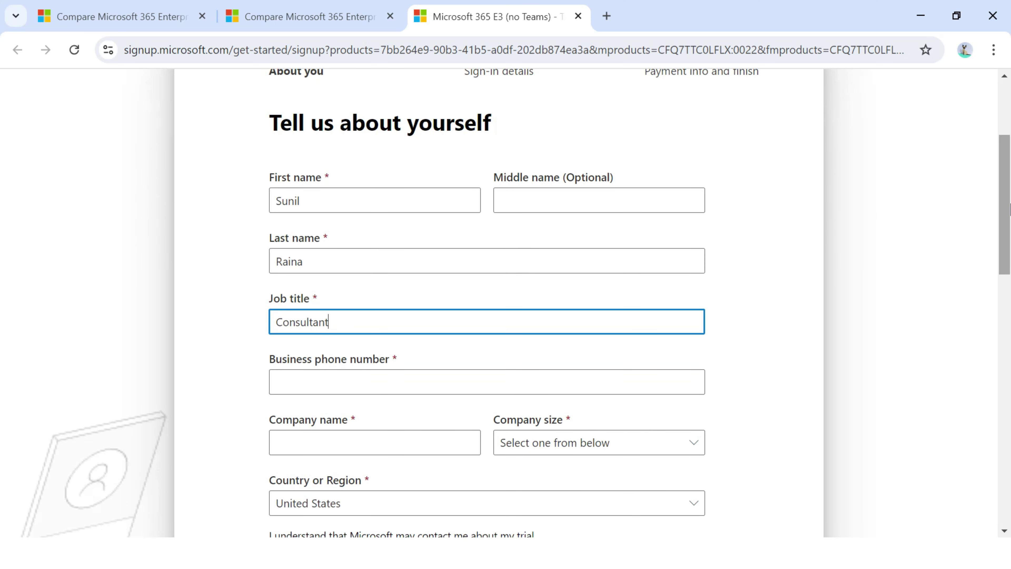
key("Tab")
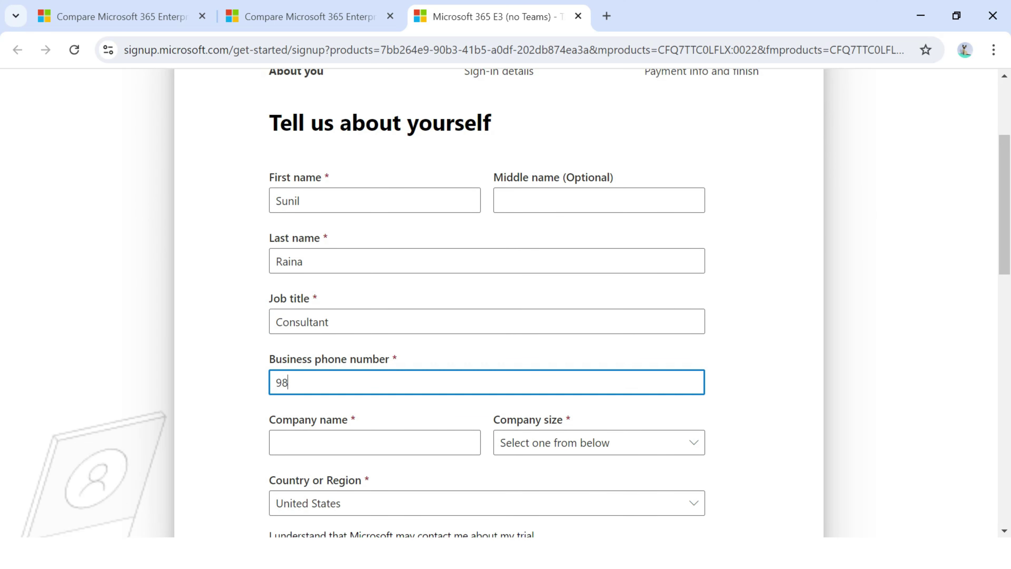
left_click(276, 442)
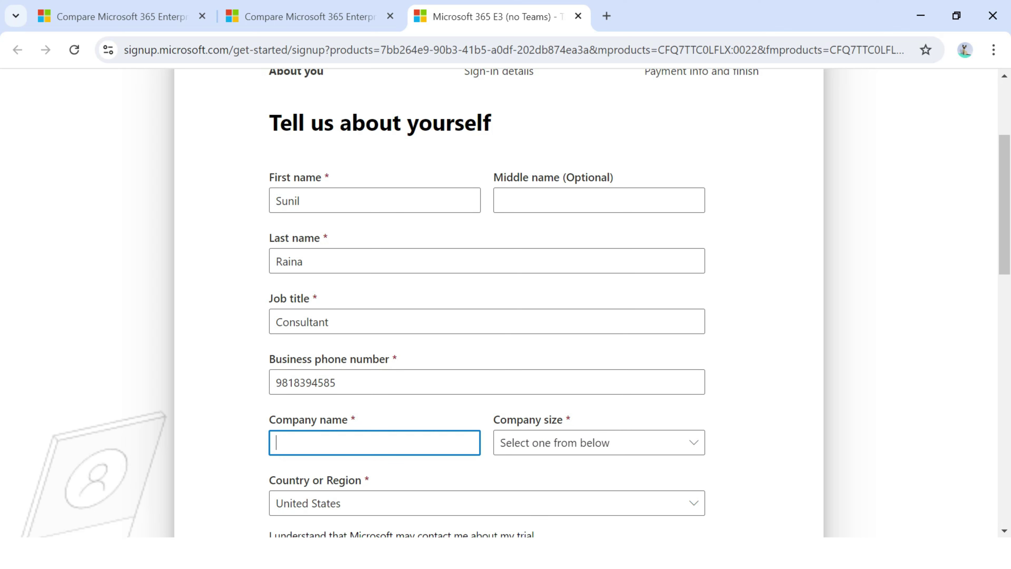
type("Easy365Learning")
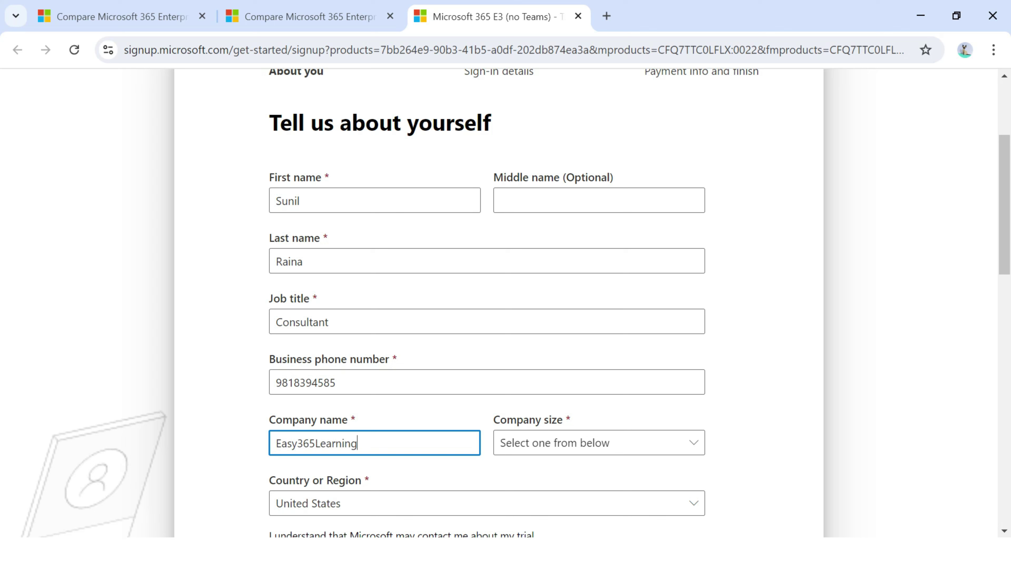
left_click(529, 448)
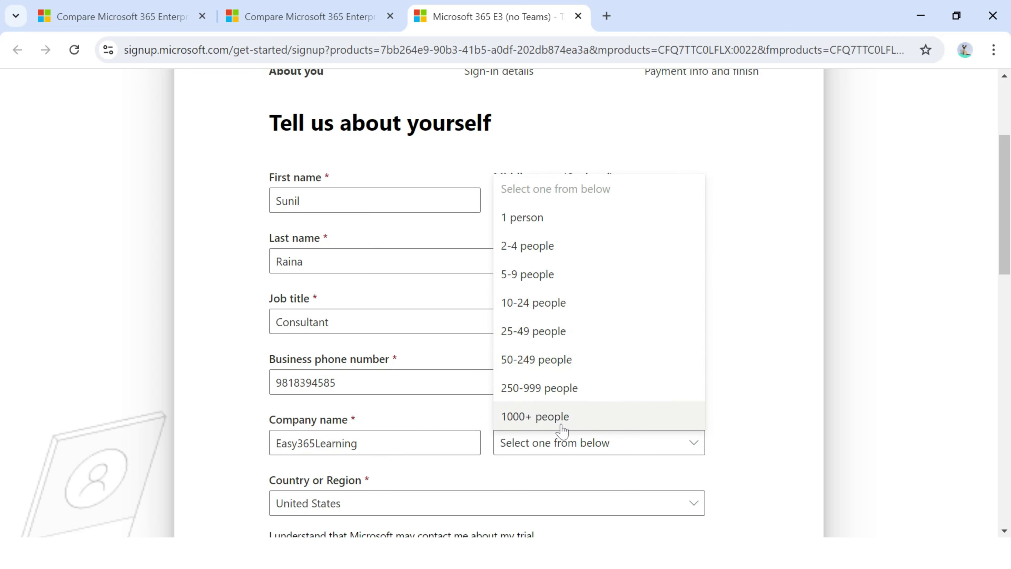
left_click(592, 423)
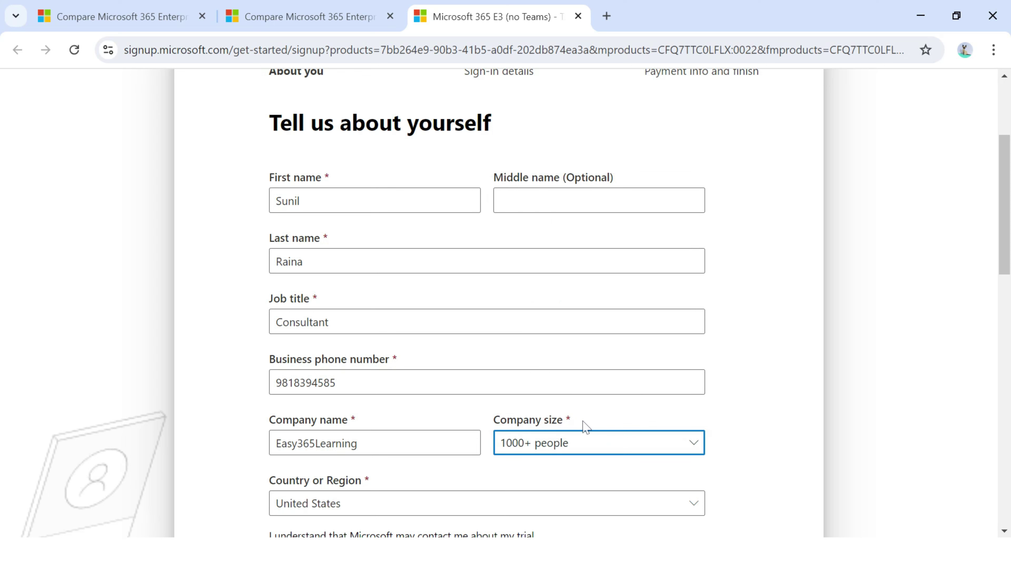
left_click_drag(1009, 257, 1009, 317)
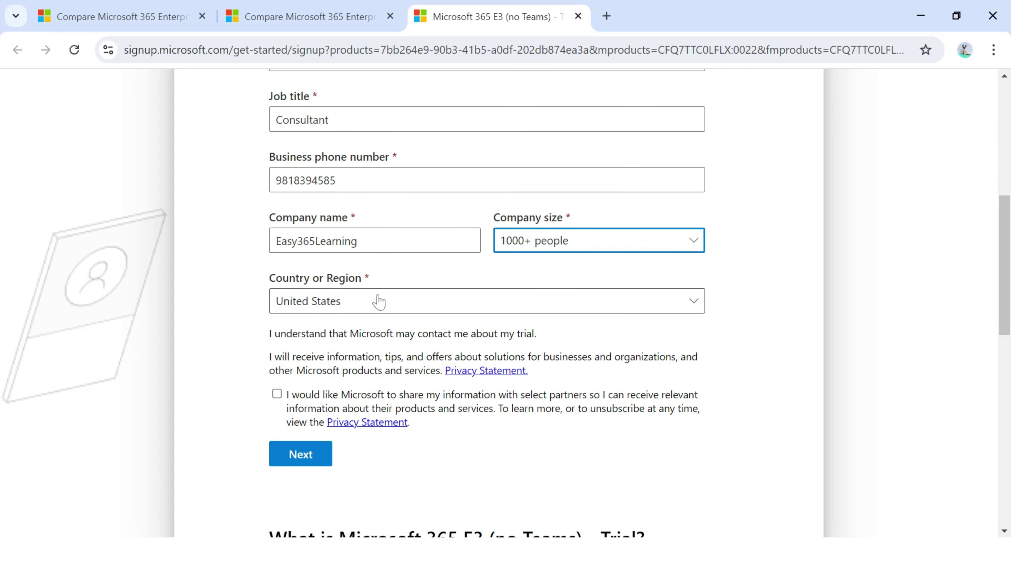
Step: Submit the details, set country code (+91) India, and send a verification code by text
left_click(311, 454)
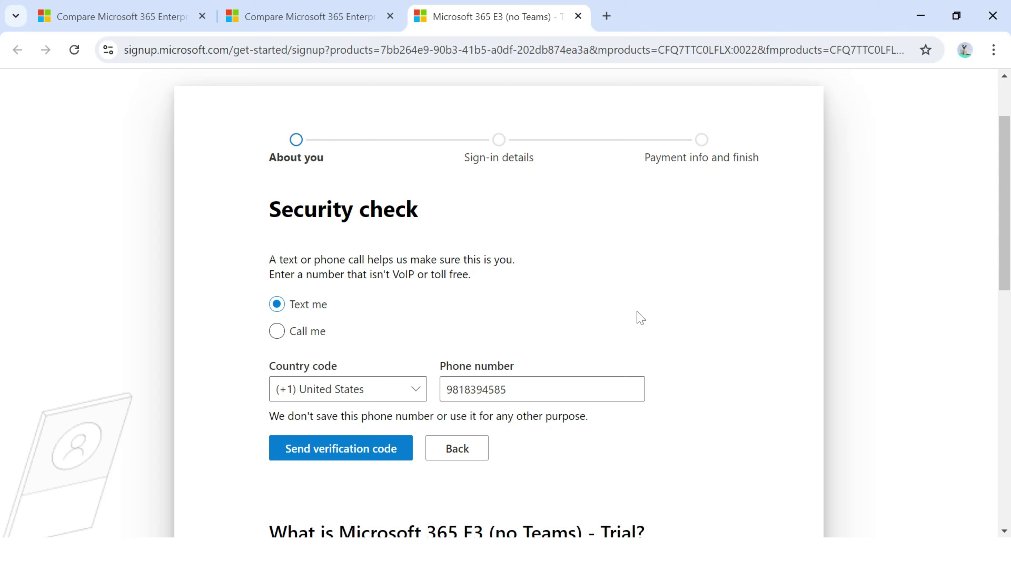
left_click(413, 393)
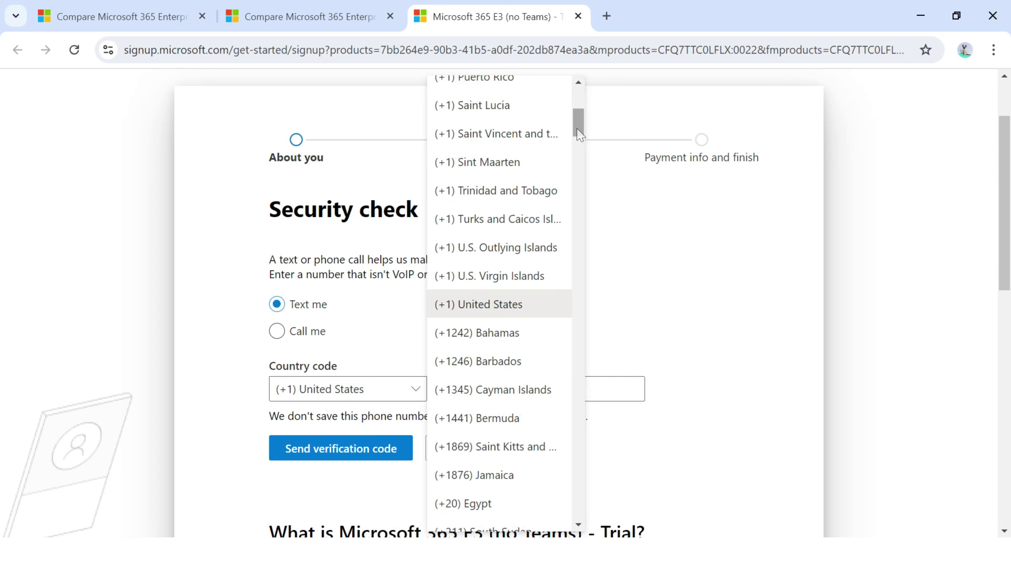
mouse_move(578, 126)
left_mouse_down()
mouse_move(580, 106)
mouse_move(577, 516)
mouse_move(583, 114)
left_mouse_up()
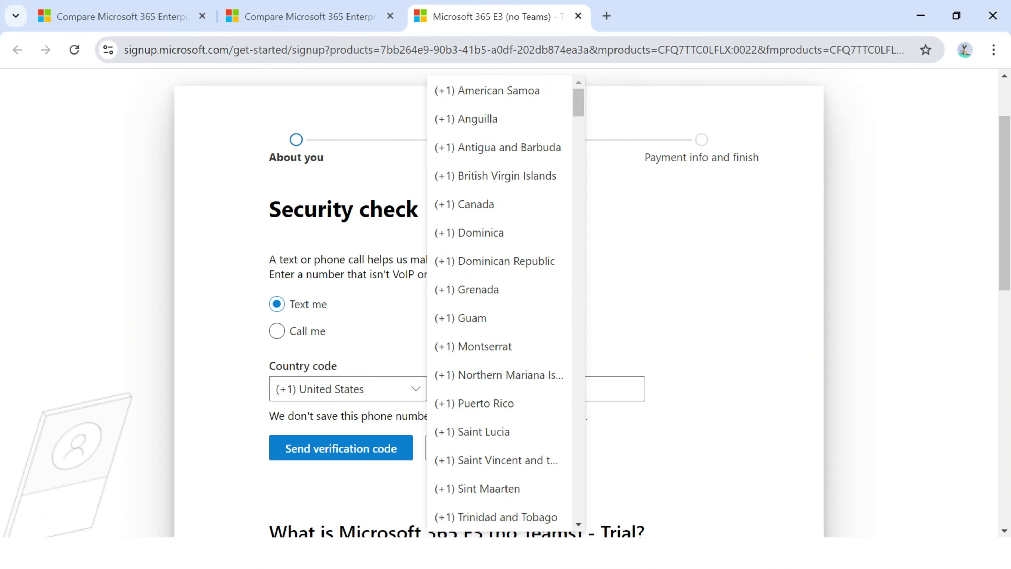
left_click(492, 119)
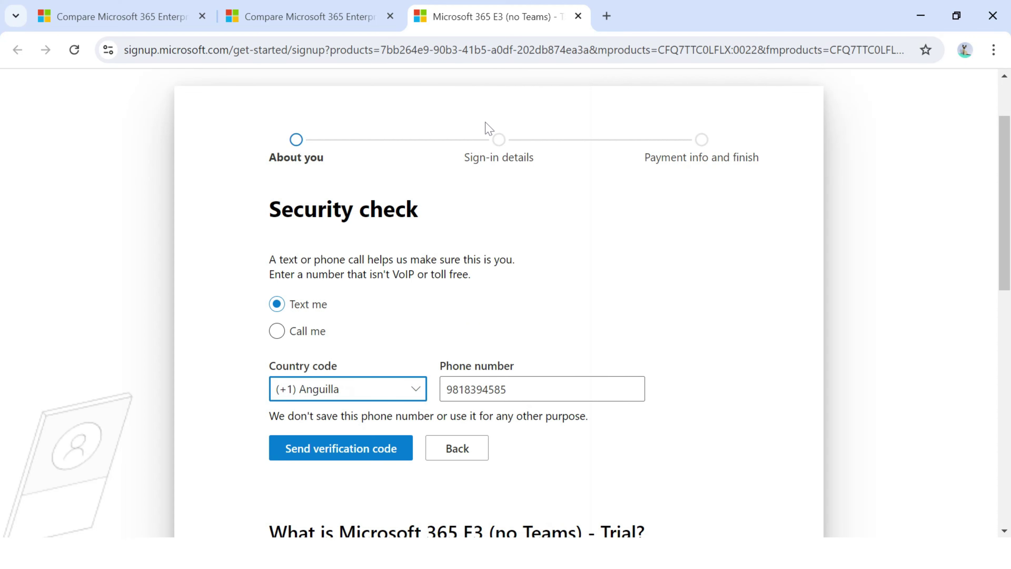
left_click(382, 387)
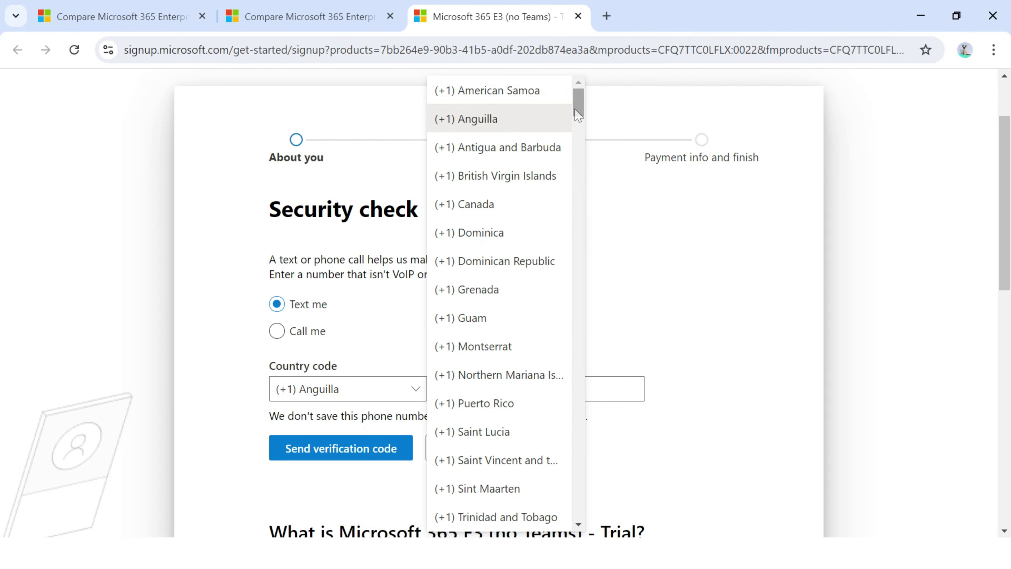
left_click_drag(579, 101, 583, 472)
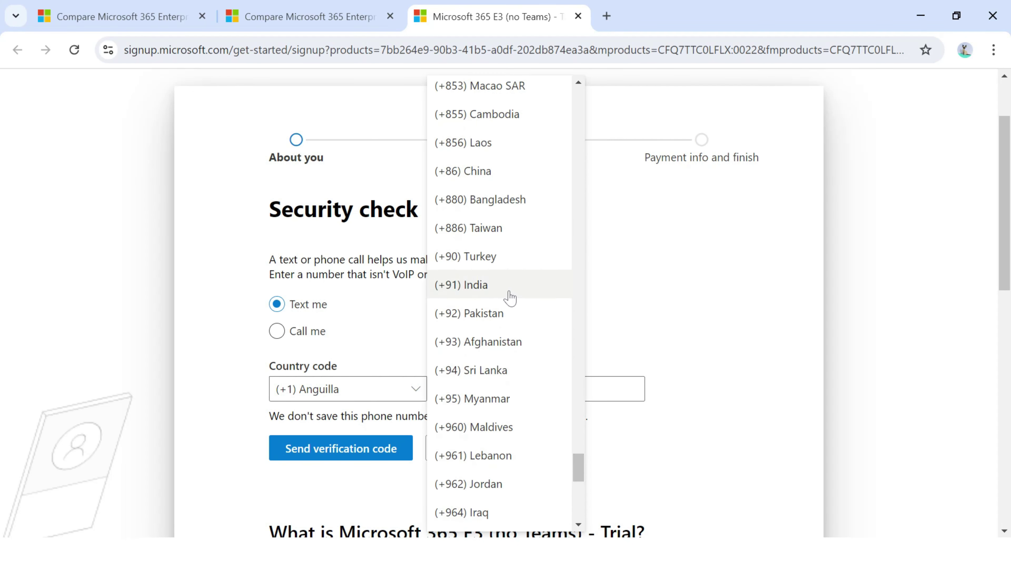
left_click(506, 293)
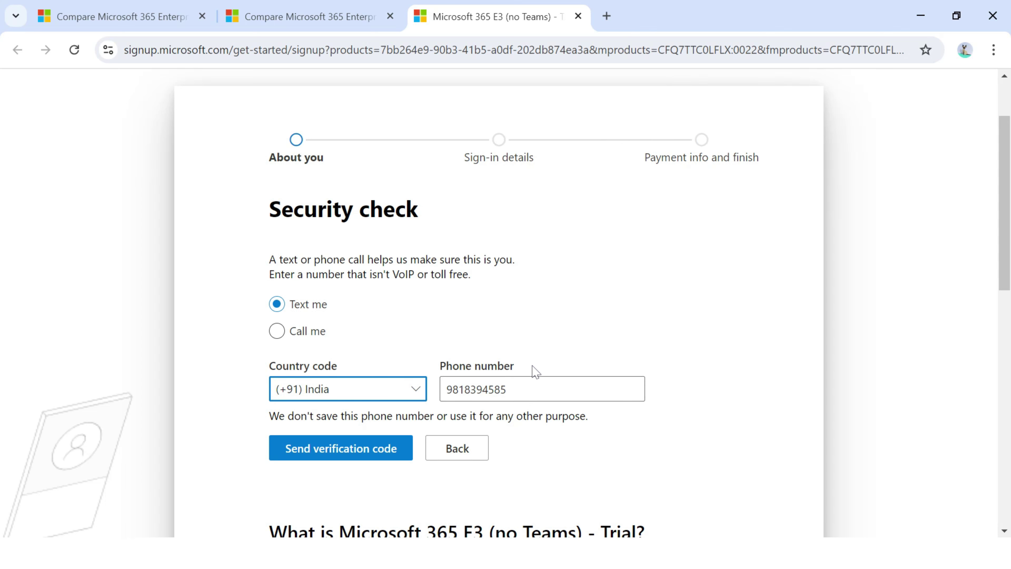
left_click(382, 445)
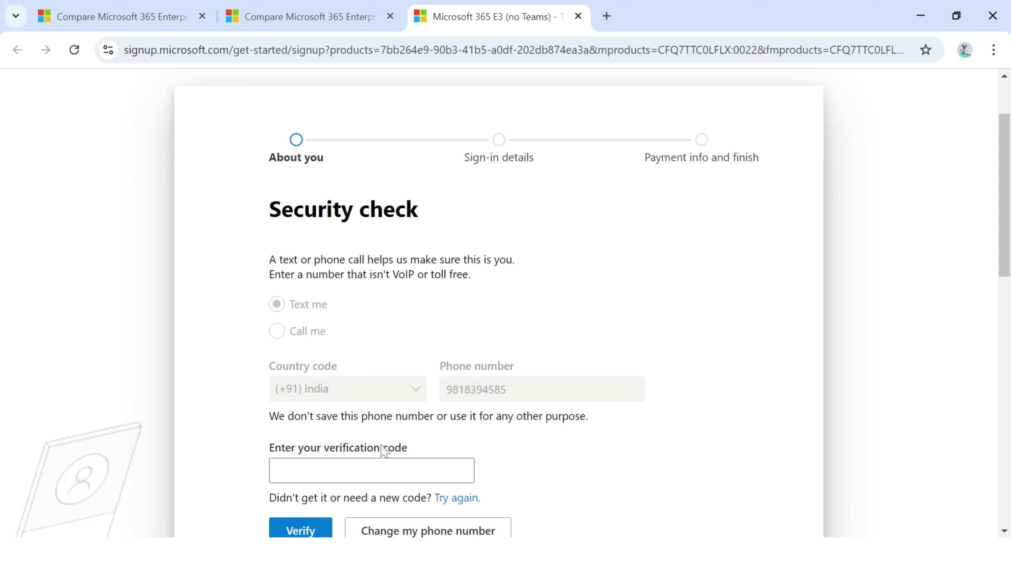
Step: Enter the texted verification code and verify it
left_click(318, 470)
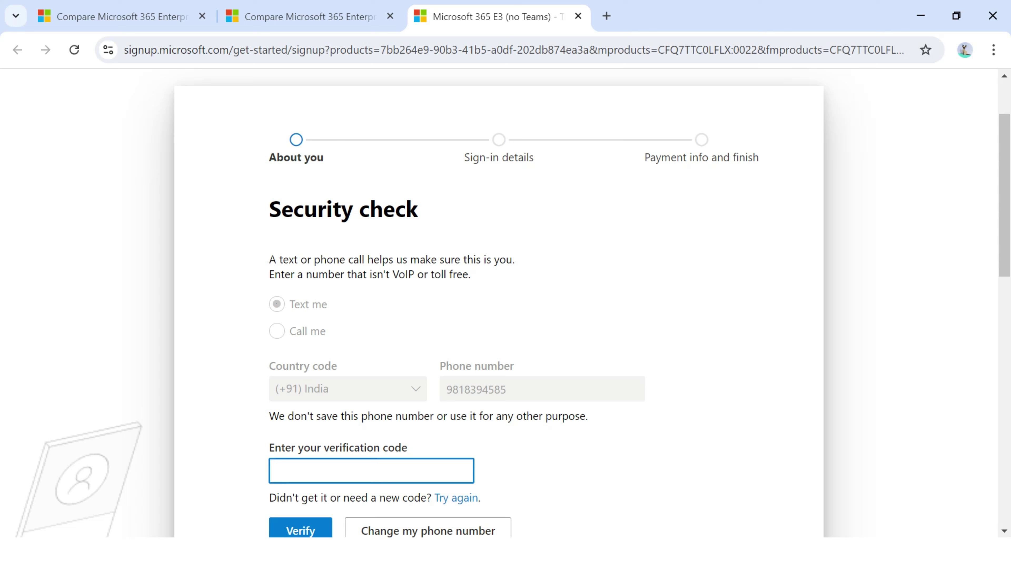
left_click(292, 530)
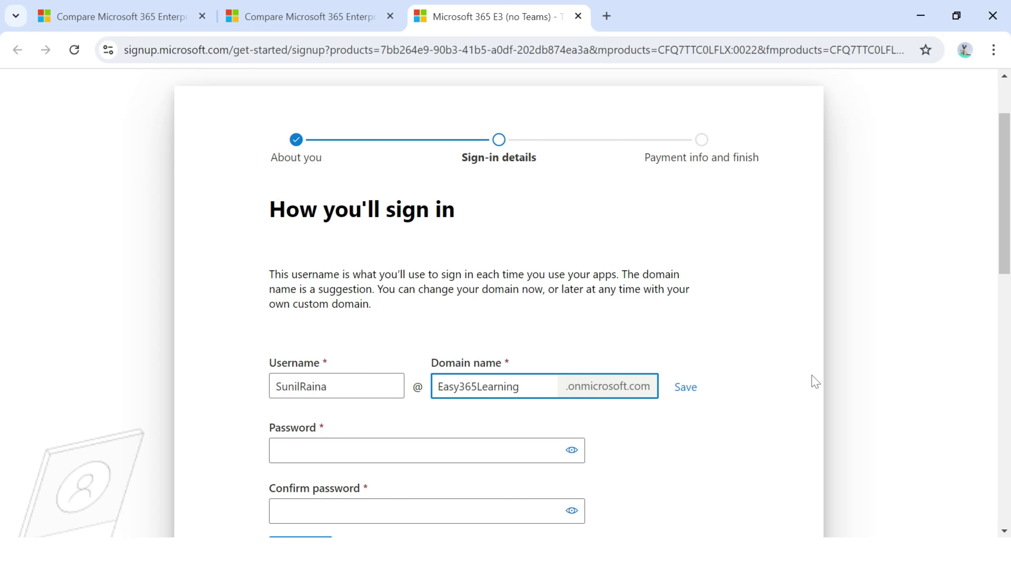
Step: Save the Easy365Learning.onmicrosoft.com domain, enter and confirm the account password, and submit
scroll(816, 381, "down", 2)
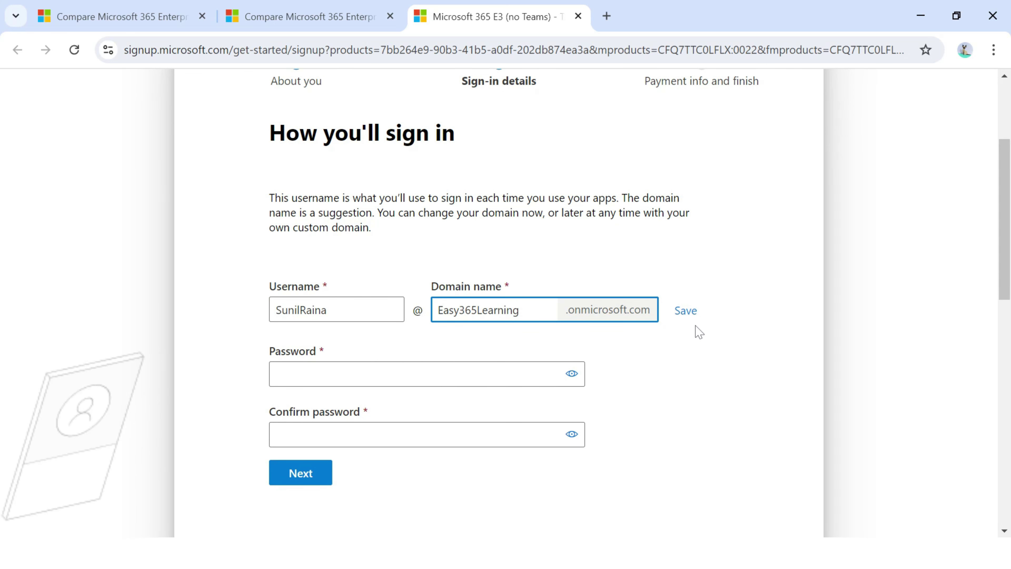
left_click(695, 317)
key("Tab")
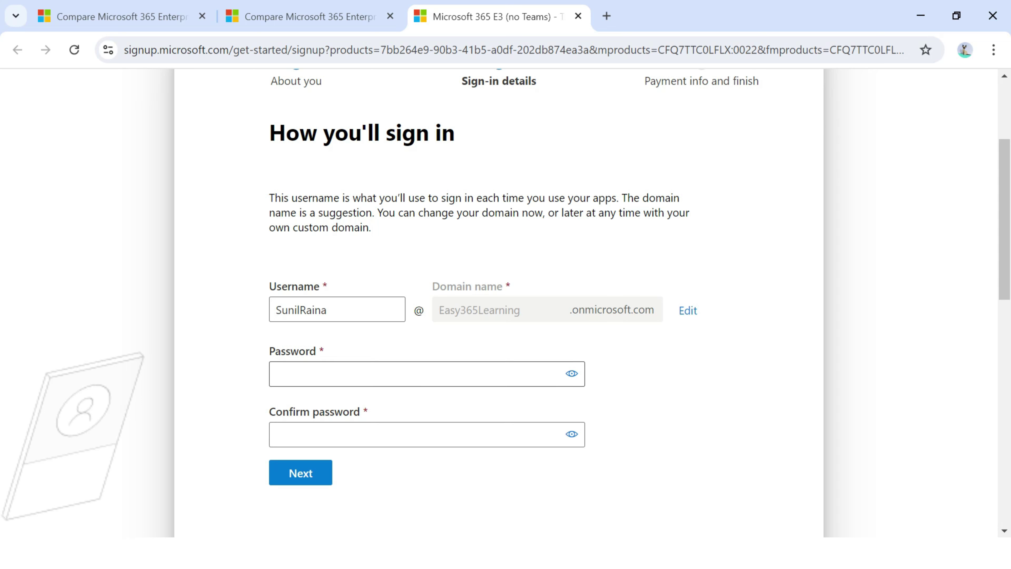
type("••••••")
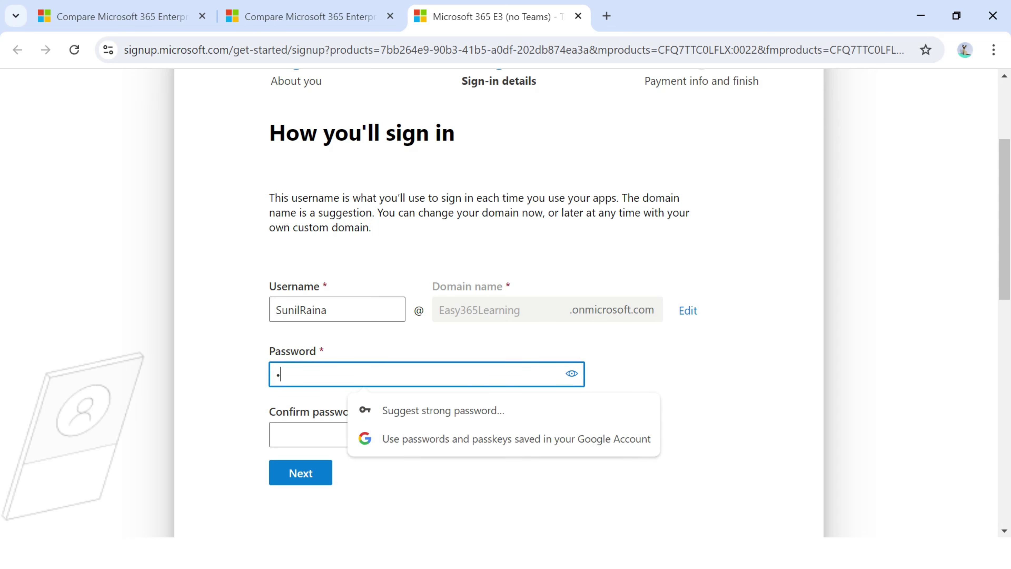
type("••••")
key("Tab")
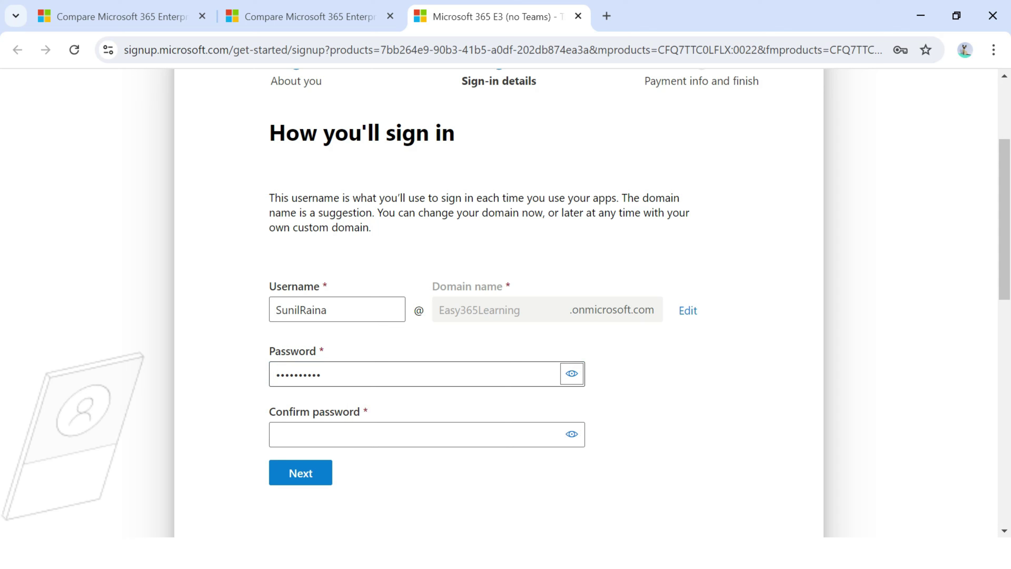
key("Tab")
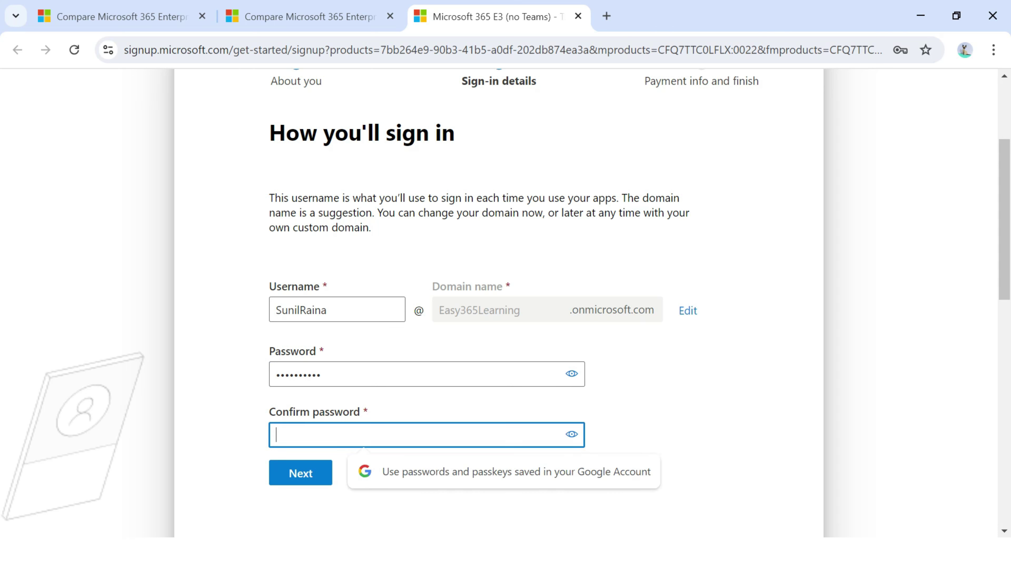
type("••••••")
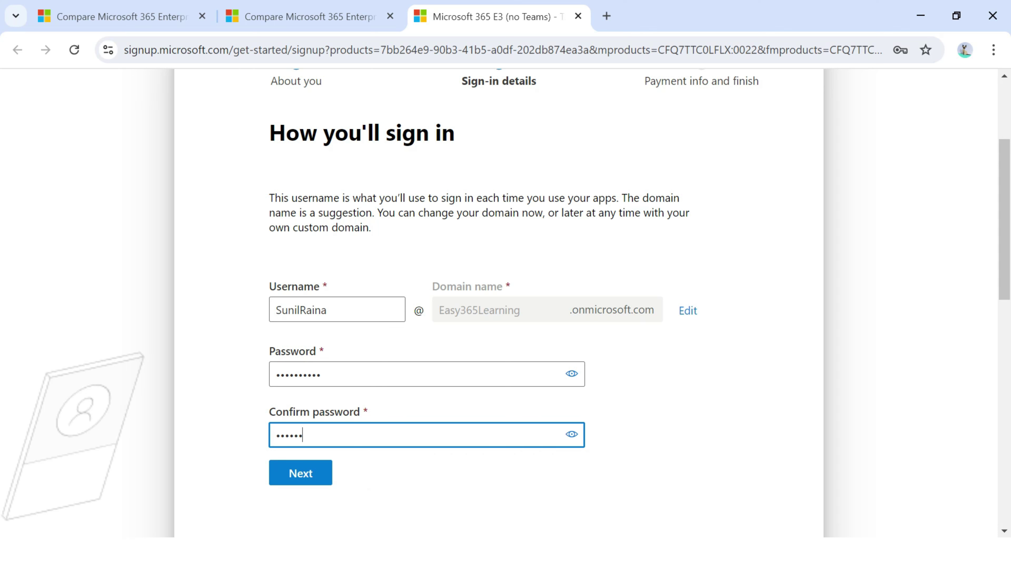
type("••••")
left_click(314, 471)
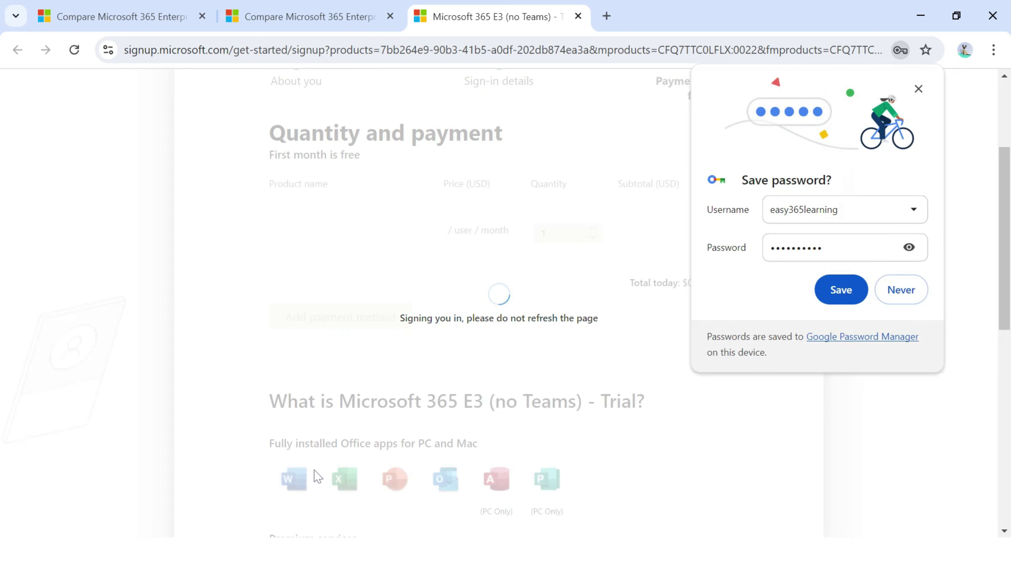
Step: Dismiss Chrome's save-password prompt and review the E3 trial: quantity 1, $0.00 today
left_click(918, 89)
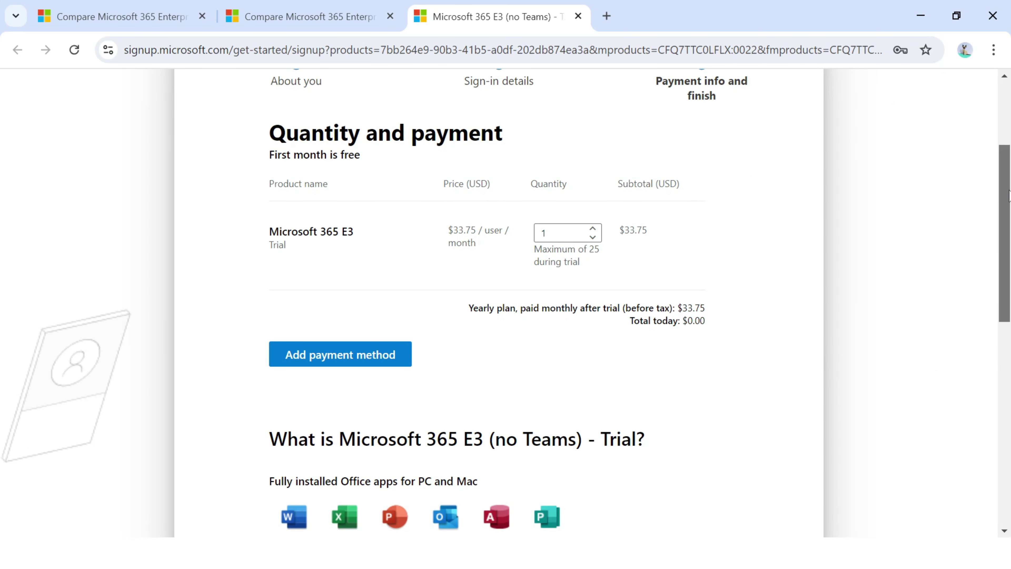
left_click_drag(1008, 195, 1009, 201)
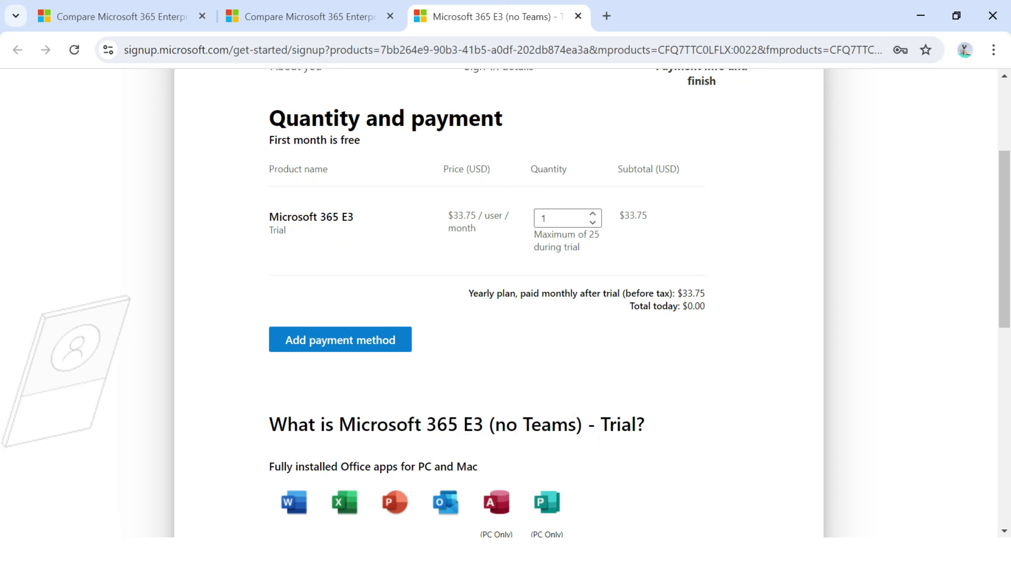
left_click_drag(278, 216, 367, 215)
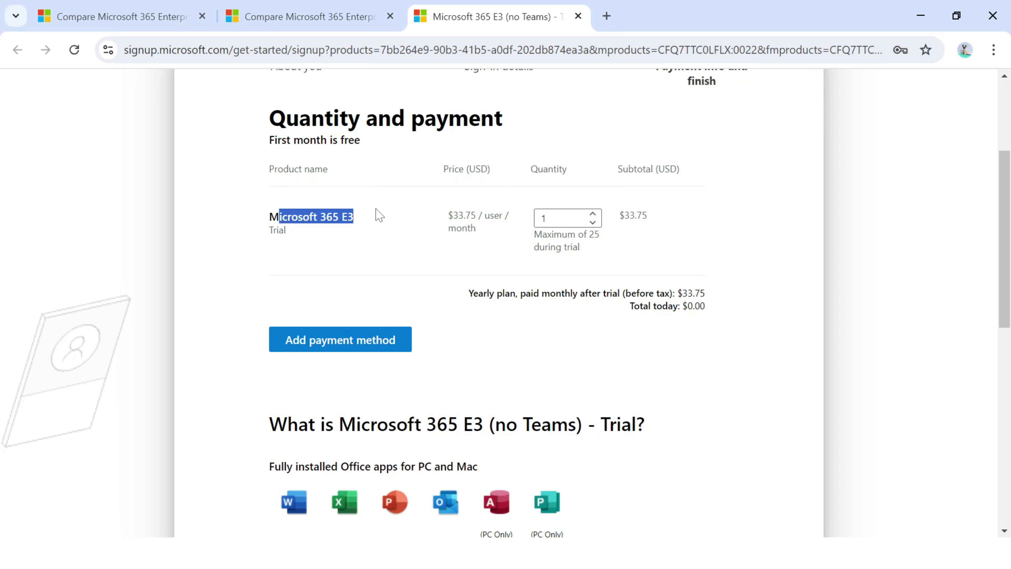
Step: Add a payment method and complete checkout to reach the billing account details
left_click(386, 353)
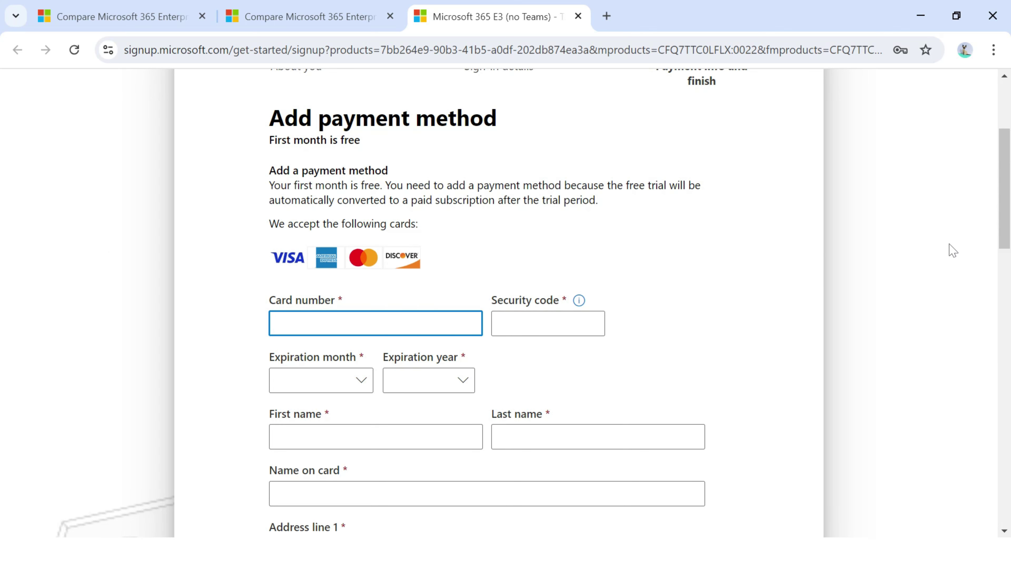
scroll(1008, 220, "down", 1)
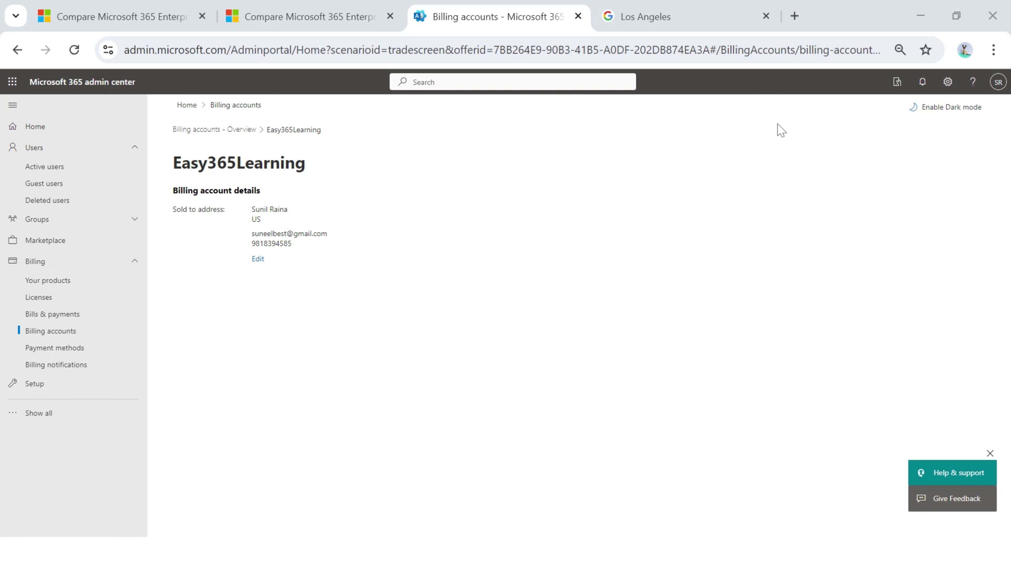
Step: Open Users > Active users and view the new admin account's details panel
left_click(45, 168)
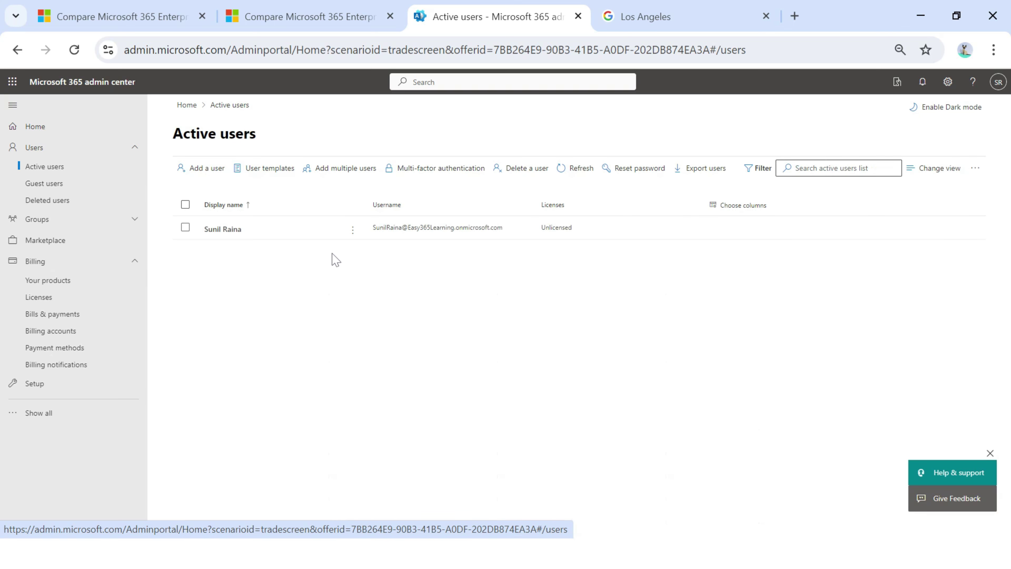
left_click(234, 233)
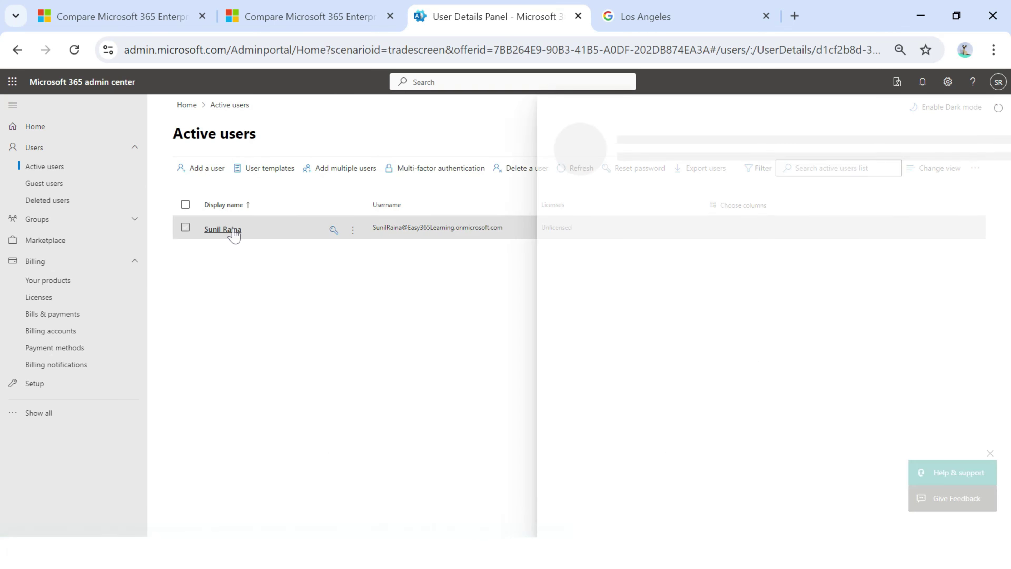